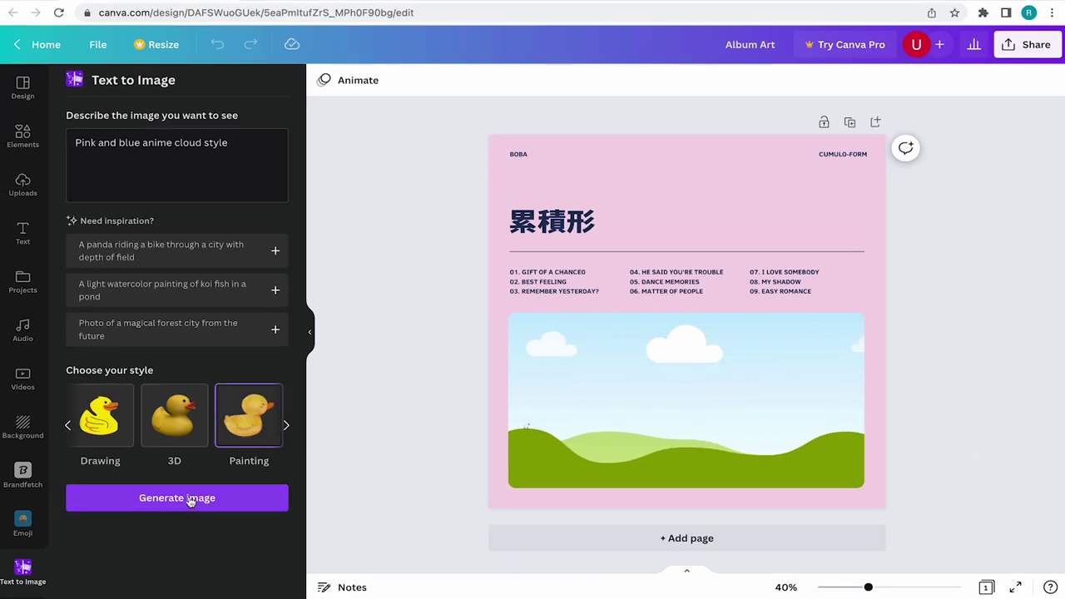
- Generate cloud images and drop one into the cover's landscape picture frame
{"action": "left_click", "coordinate": [189, 497]}
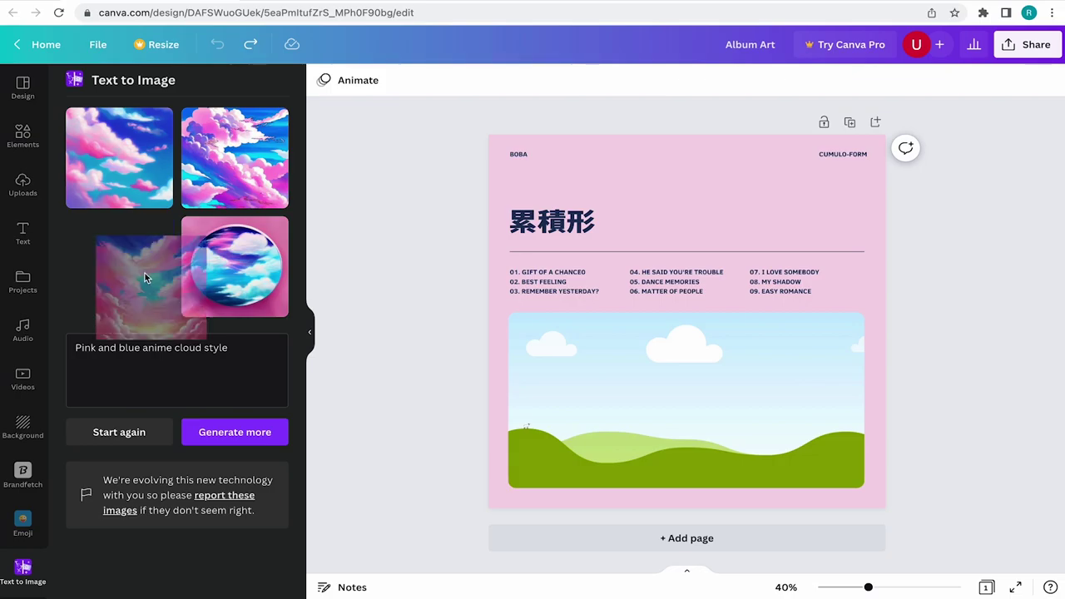
{"action": "left_click_drag", "start_coordinate": [119, 267], "coordinate": [648, 369]}
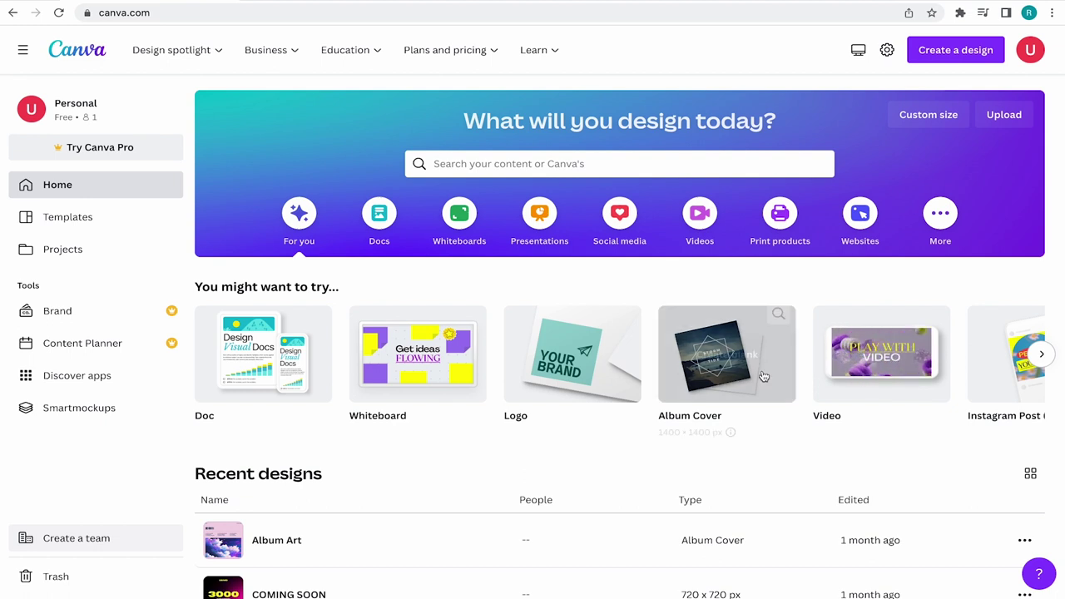
- Open the Album Art design from Recent designs on the Canva home page
{"action": "left_click", "coordinate": [966, 50]}
{"action": "left_click", "coordinate": [976, 60]}
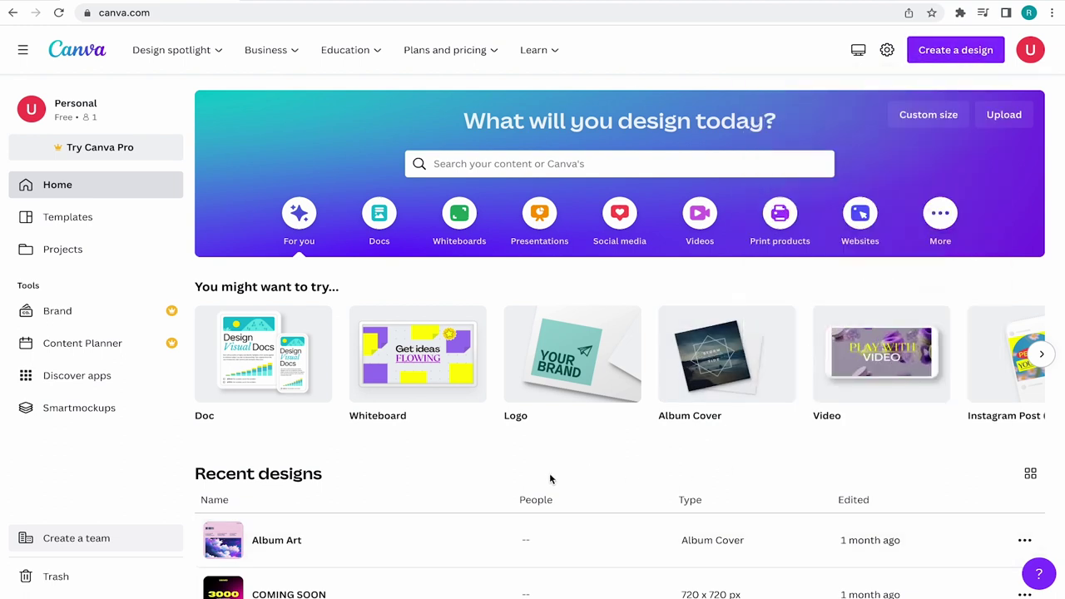
{"action": "left_click", "coordinate": [270, 543]}
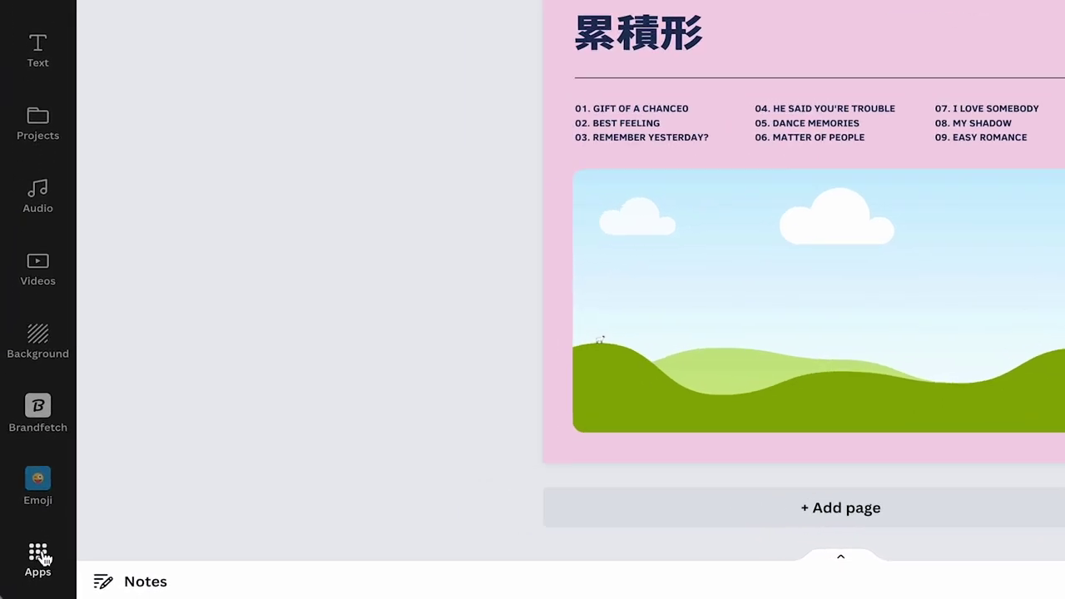
- Launch the Text to Image app from the Apps sidebar
{"action": "left_click", "coordinate": [22, 573]}
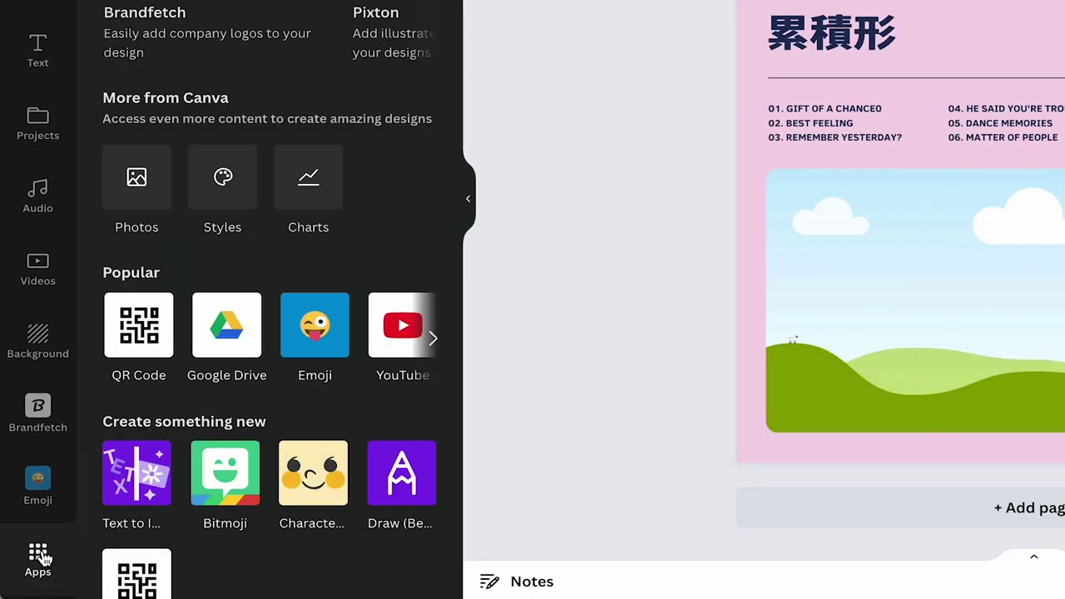
{"action": "left_click", "coordinate": [141, 489]}
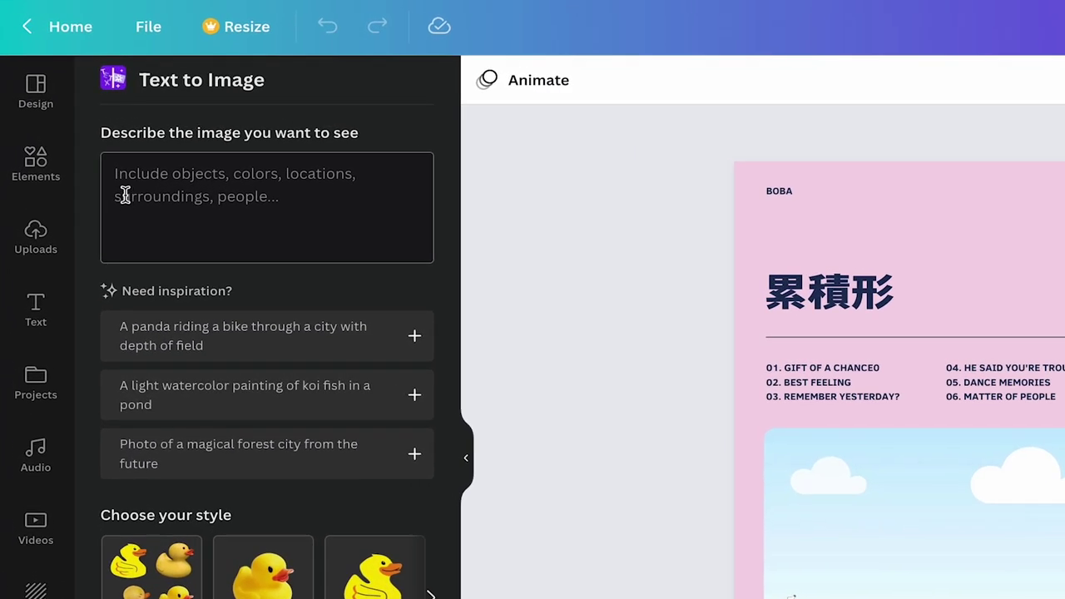
{"action": "left_click", "coordinate": [177, 211]}
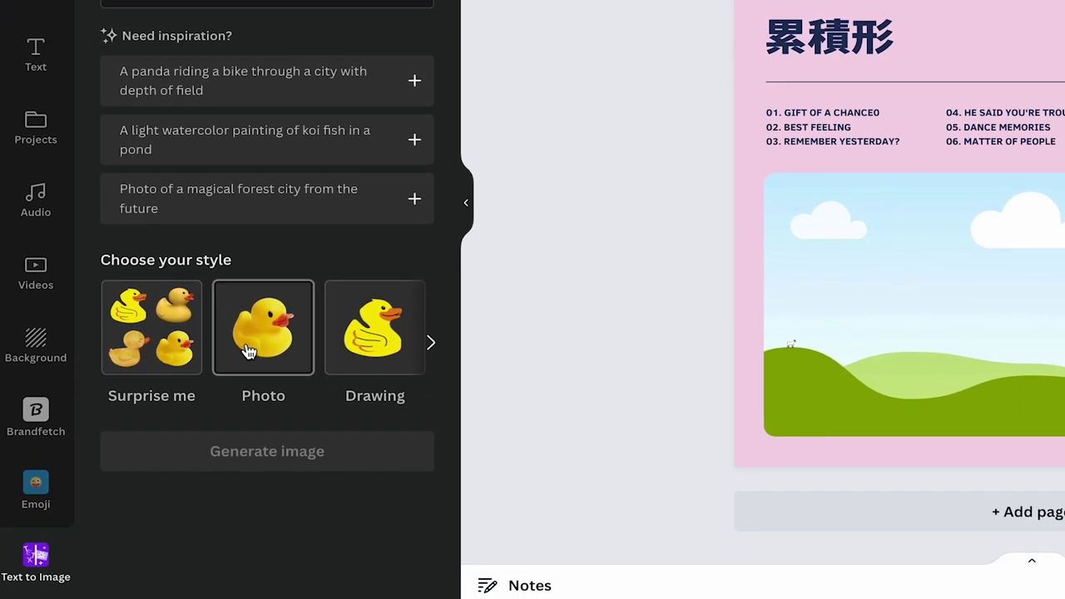
{"action": "left_click", "coordinate": [430, 342]}
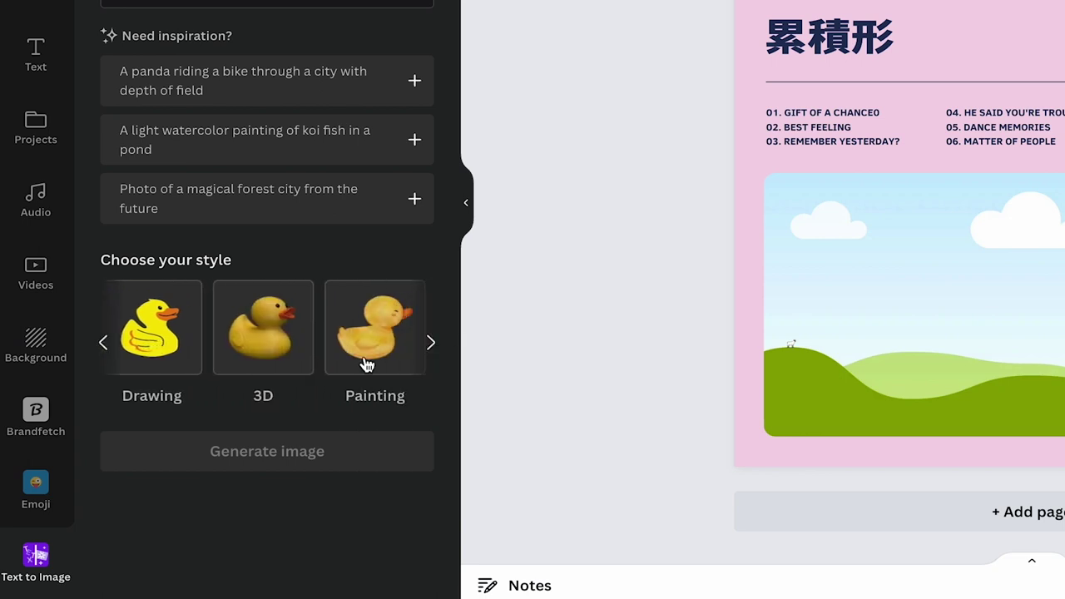
{"action": "left_click", "coordinate": [430, 348]}
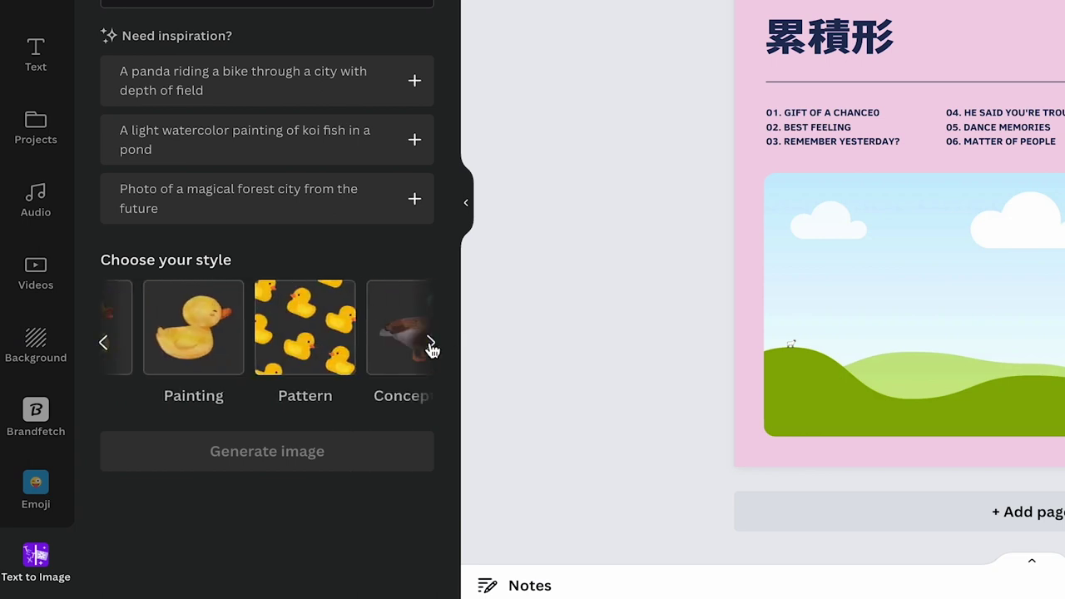
{"action": "left_click", "coordinate": [103, 343]}
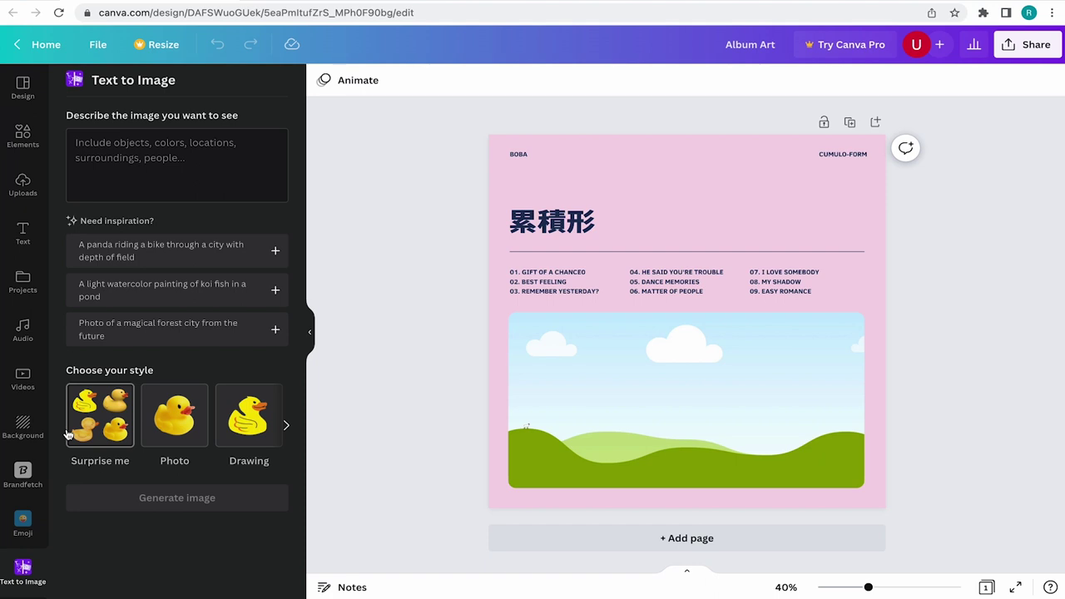
- Generate Painting-style images from the prompt 'Pink and blue anime cloud style'
{"action": "left_click", "coordinate": [133, 169]}
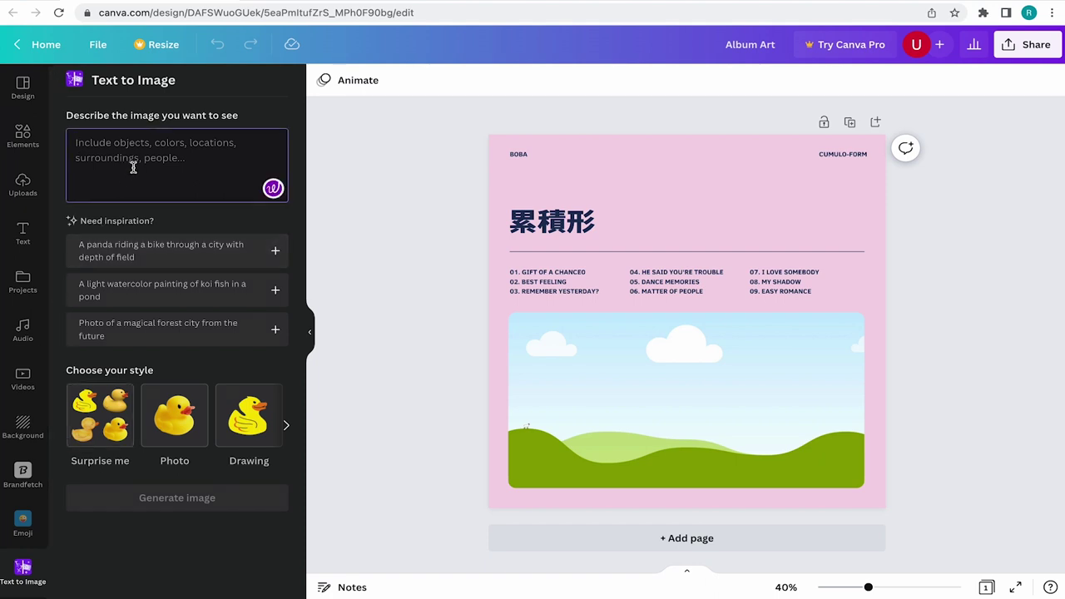
{"action": "type", "text": "Pink and blue anime cloud style"}
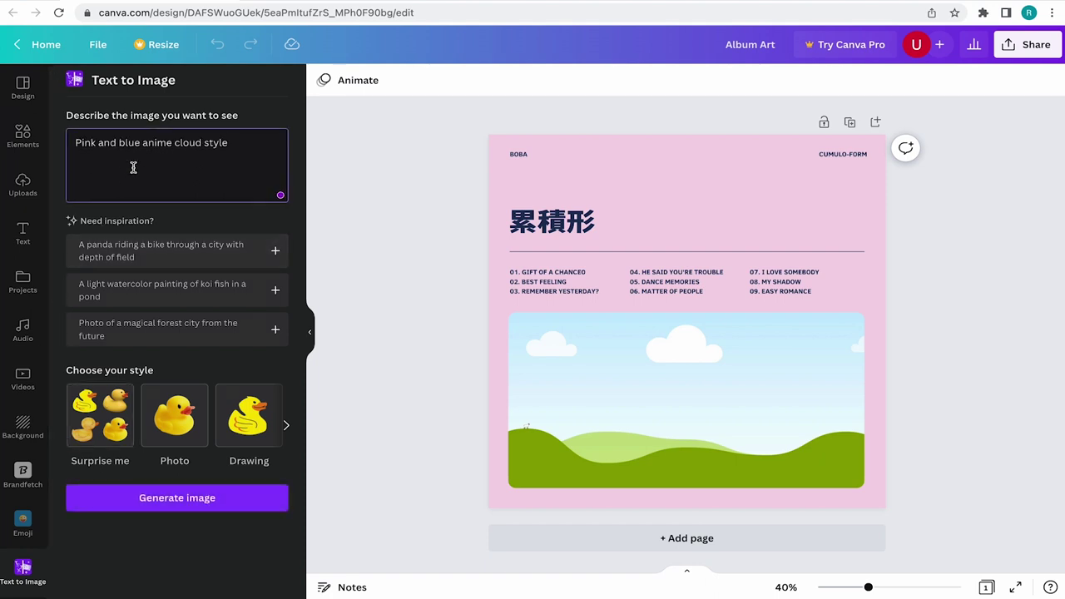
{"action": "left_click", "coordinate": [287, 426]}
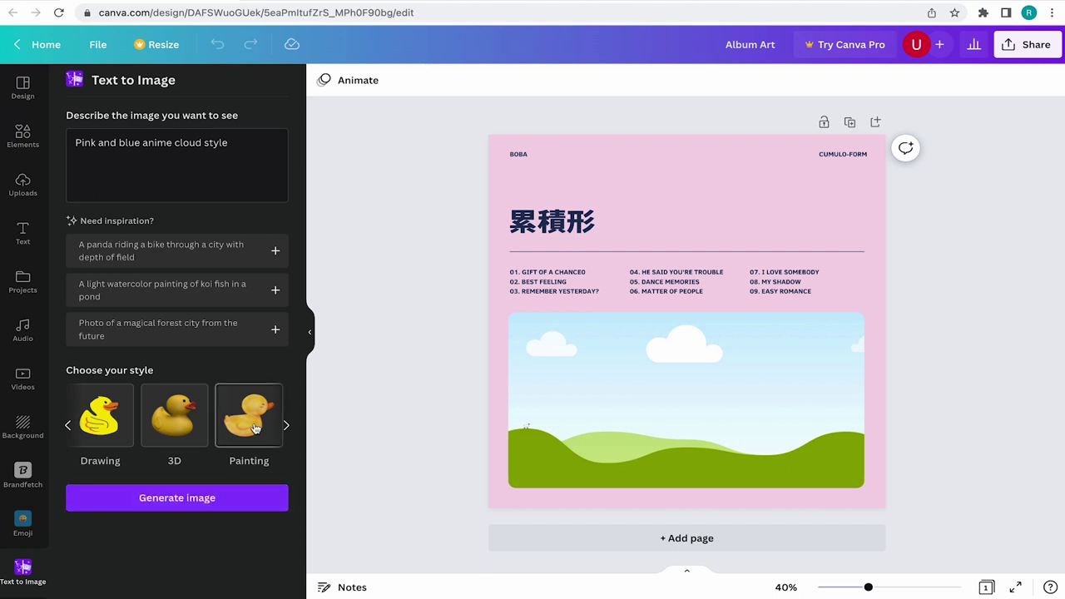
{"action": "left_click", "coordinate": [193, 497]}
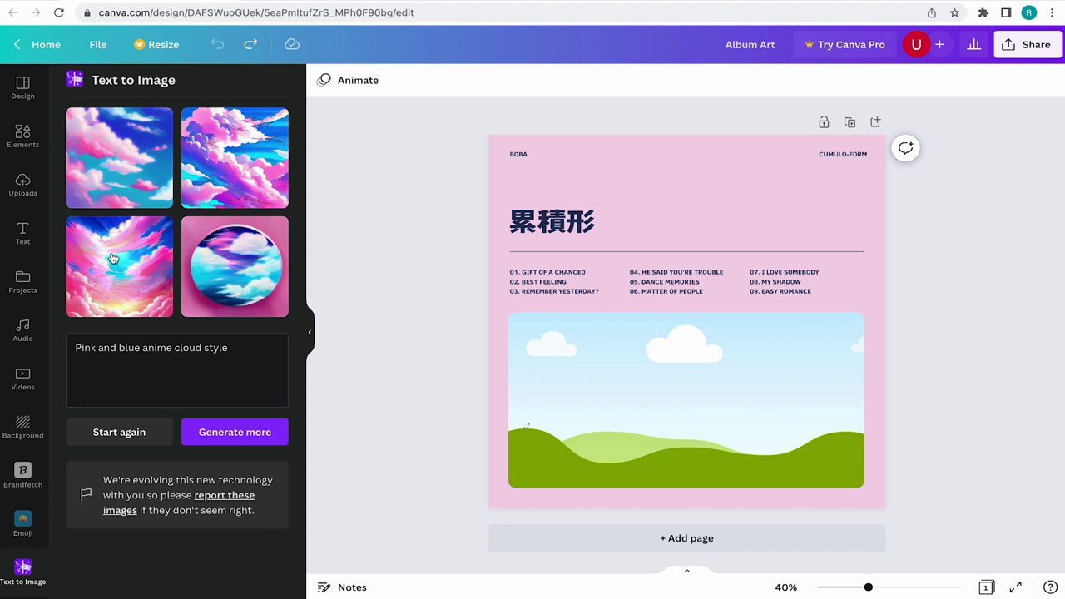
- Place the bottom-left cloud painting into the landscape frame and deselect the cover
{"action": "left_click_drag", "start_coordinate": [113, 258], "coordinate": [627, 367]}
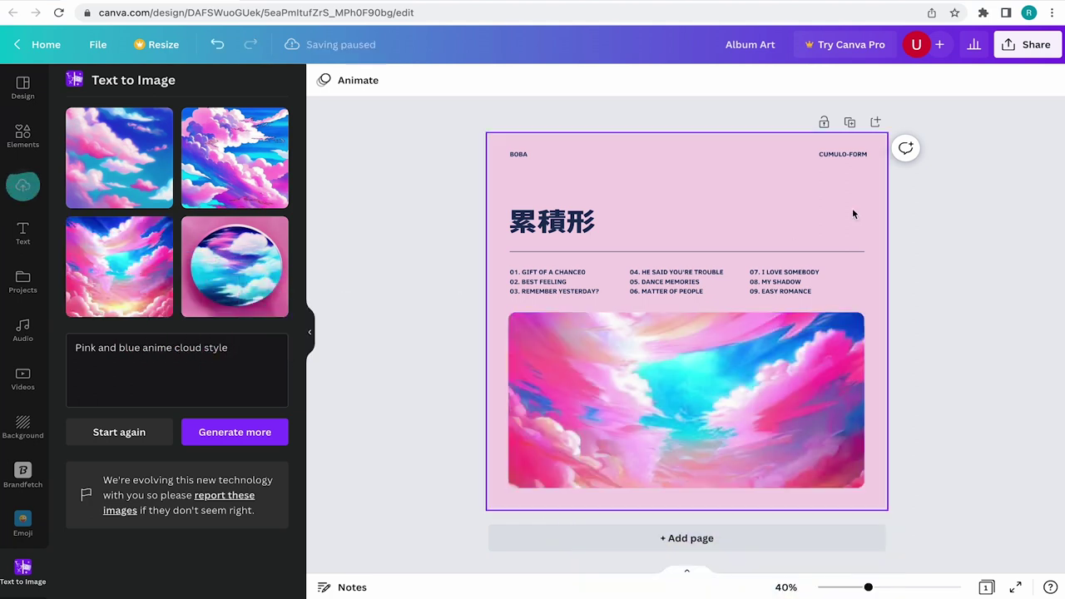
{"action": "left_click", "coordinate": [974, 281]}
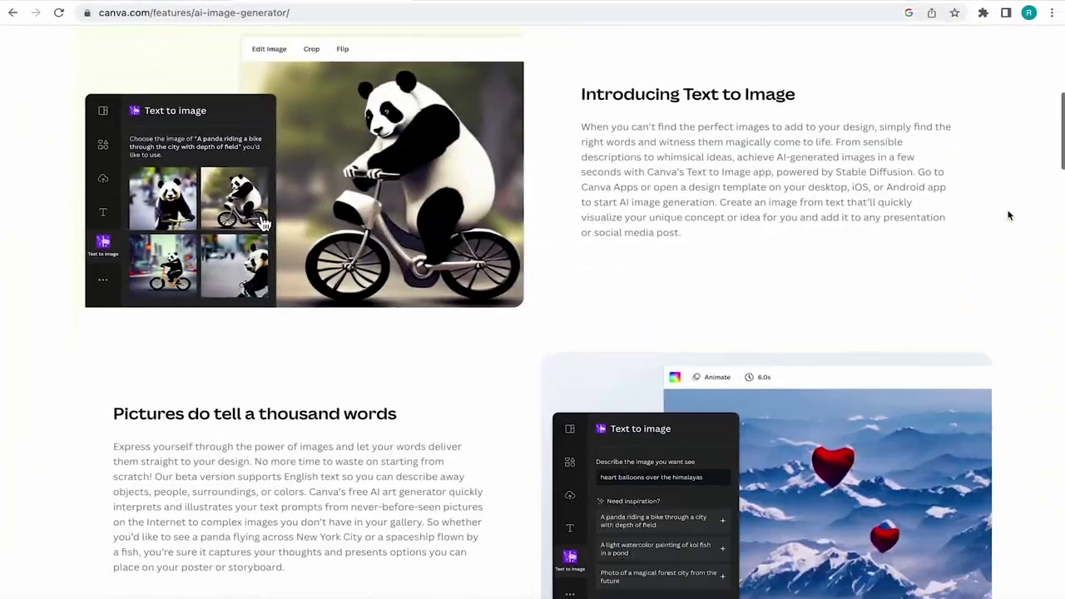
{"action": "scroll", "coordinate": [1009, 215], "scroll_direction": "down", "scroll_amount": 1}
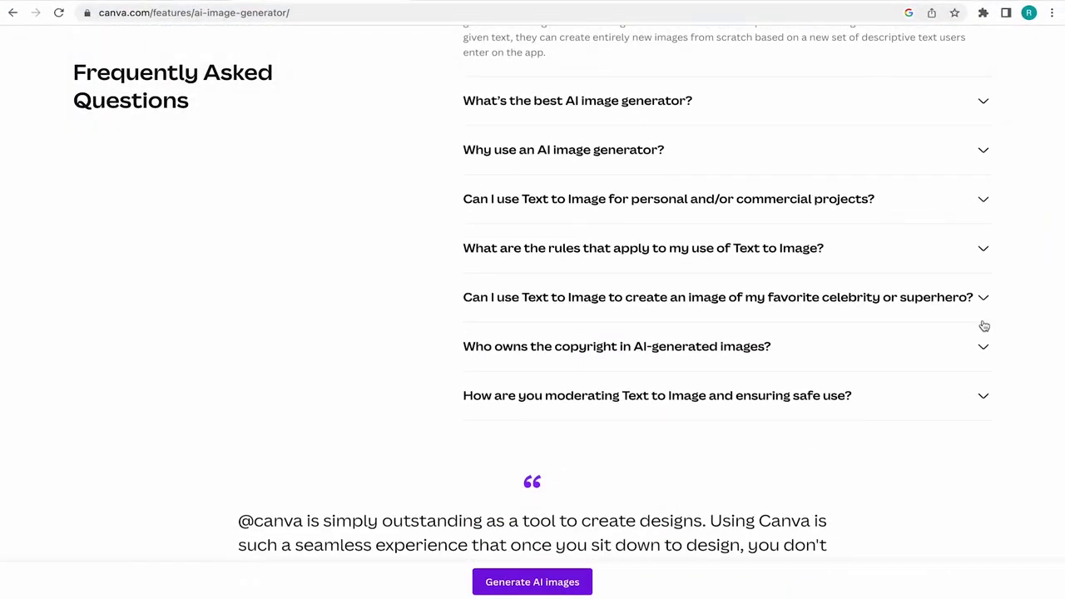
{"action": "left_click", "coordinate": [825, 359]}
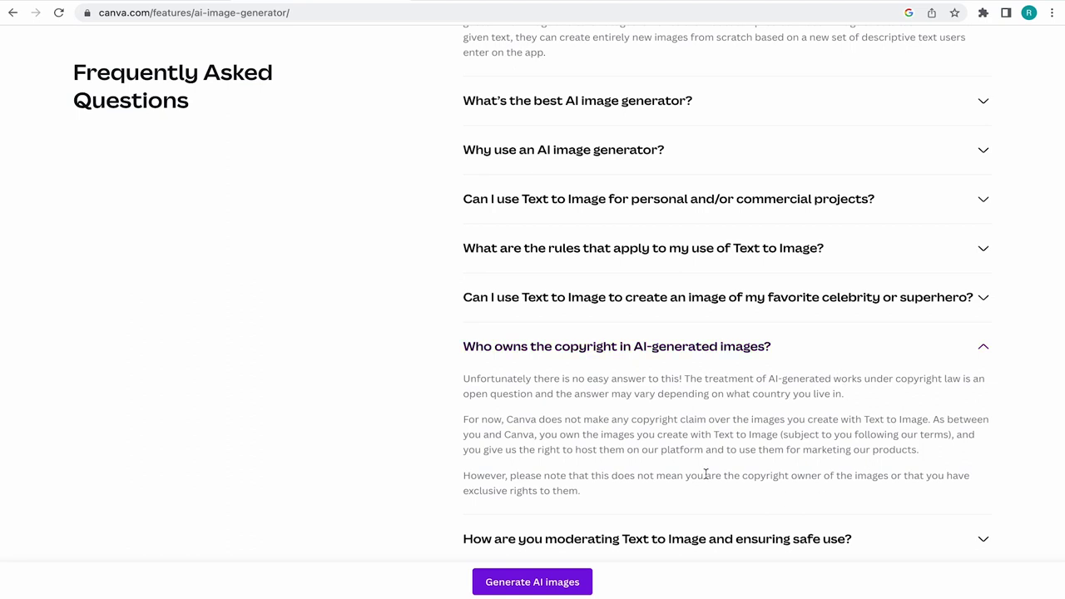